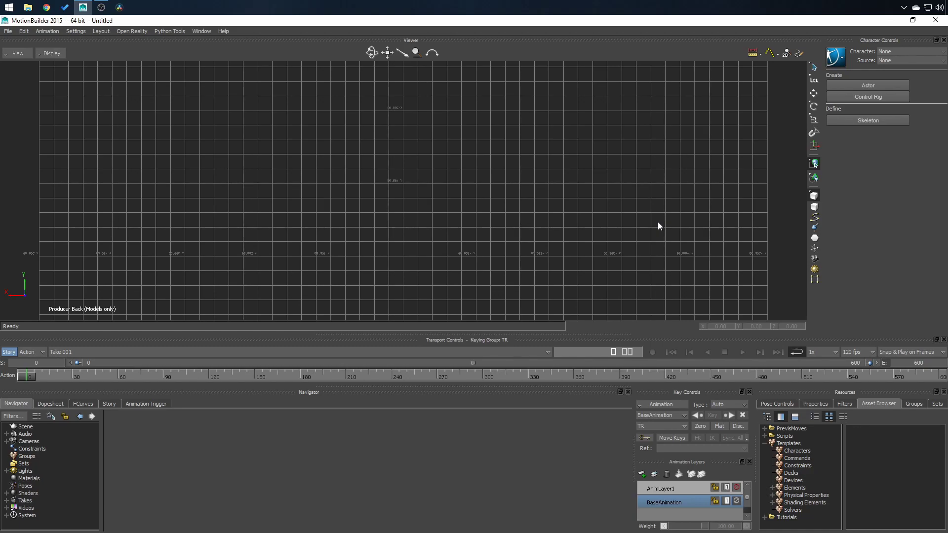
Step: Extract the Python Scripts zip in Tutorial to a Python Scripts folder with 7-Zip, then copy that folder
{"action": "left_click", "coordinate": [28, 7]}
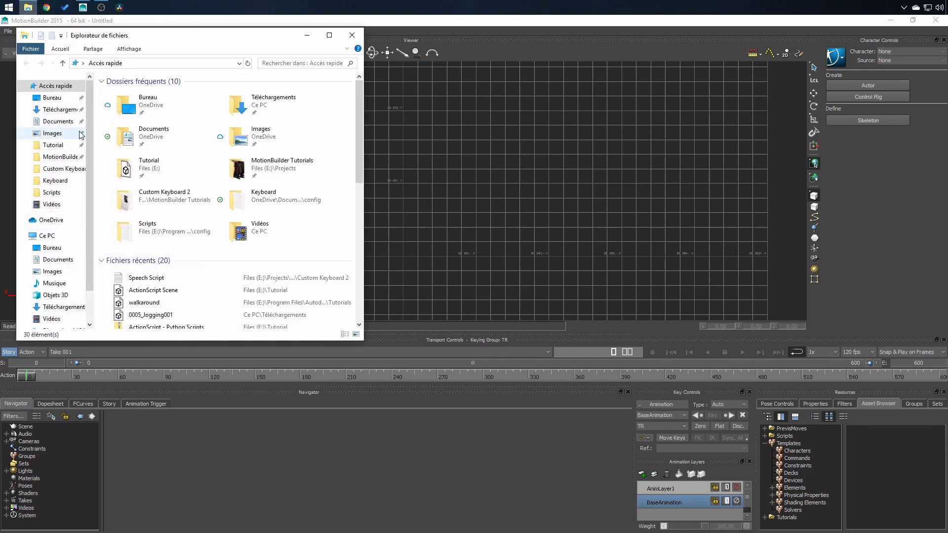
{"action": "left_click", "coordinate": [54, 144]}
{"action": "right_click", "coordinate": [130, 103]}
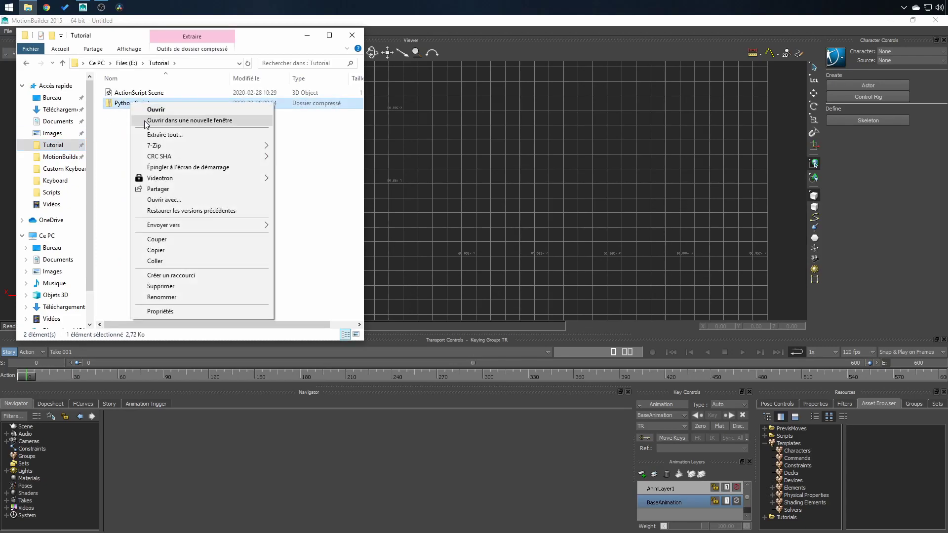
{"action": "mouse_move", "coordinate": [148, 145]}
{"action": "left_click", "coordinate": [318, 191]}
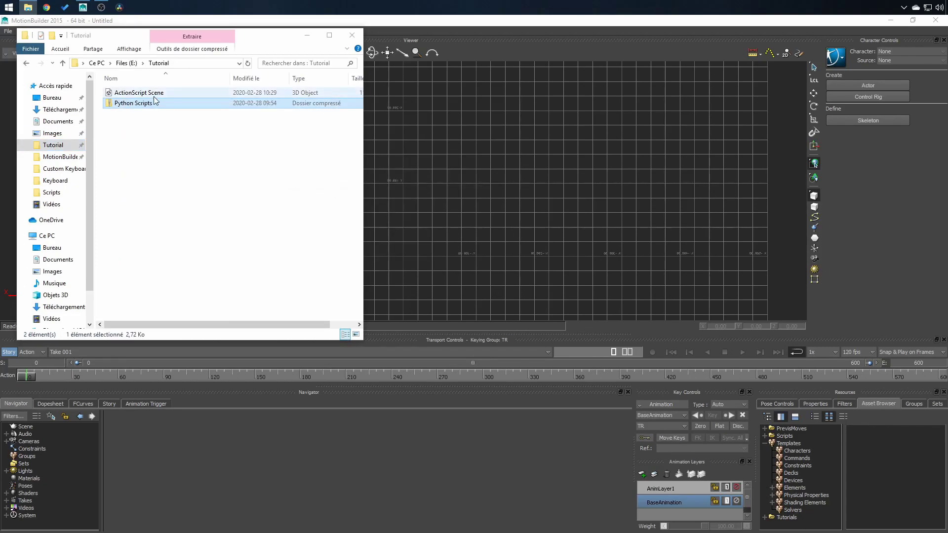
{"action": "left_click", "coordinate": [148, 93]}
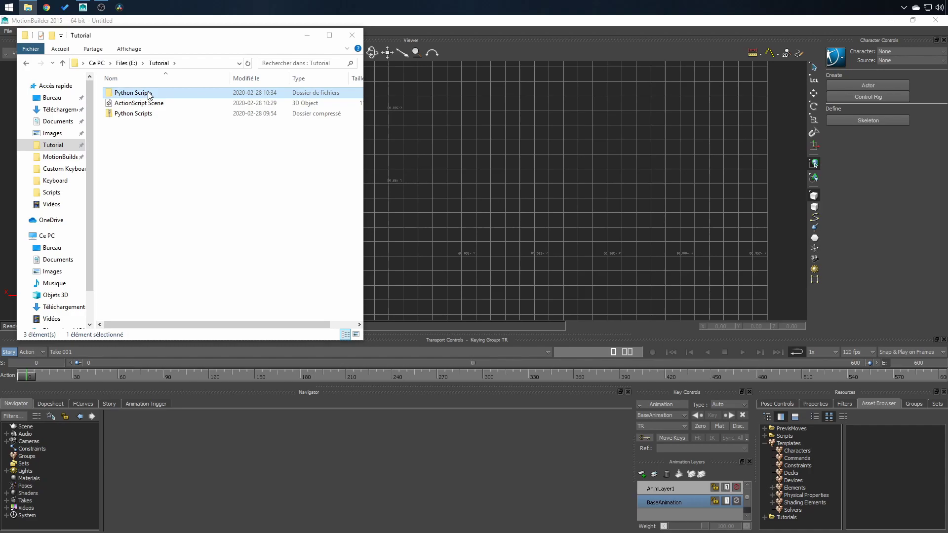
Step: Paste the Python Scripts folder into Documents\MB\2015-x64\config\Scripts
{"action": "left_click", "coordinate": [58, 121]}
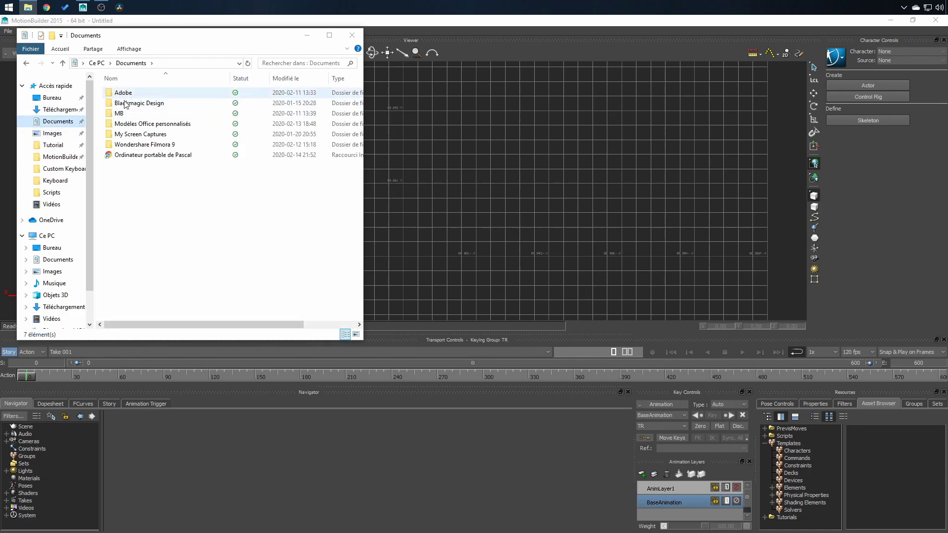
{"action": "double_click", "coordinate": [121, 114]}
{"action": "double_click", "coordinate": [127, 94]}
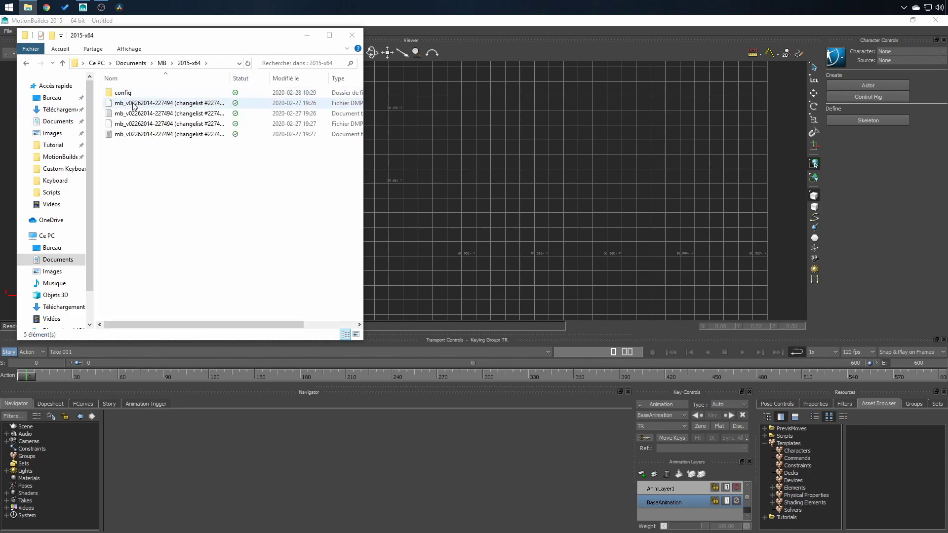
{"action": "double_click", "coordinate": [128, 93]}
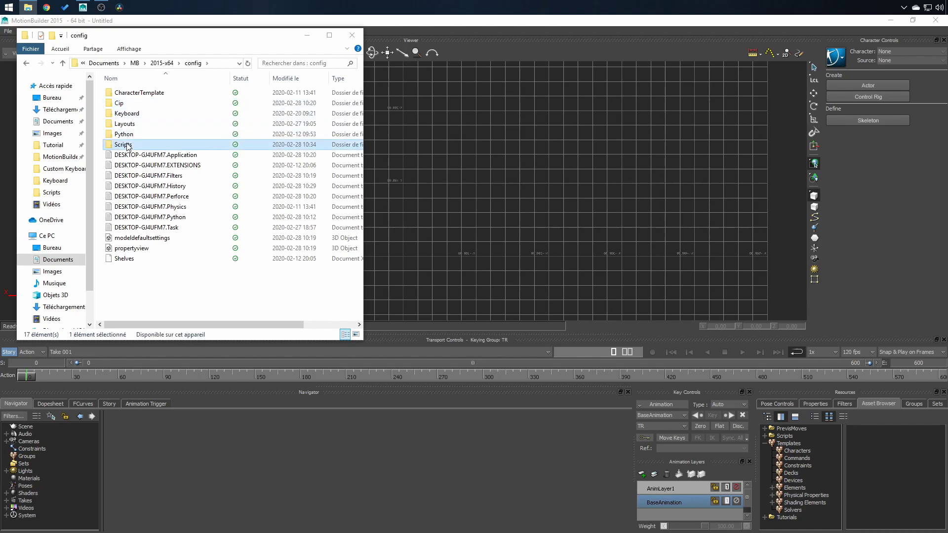
{"action": "double_click", "coordinate": [131, 144]}
{"action": "key", "text": "ctrl+v"}
{"action": "left_click", "coordinate": [200, 205]}
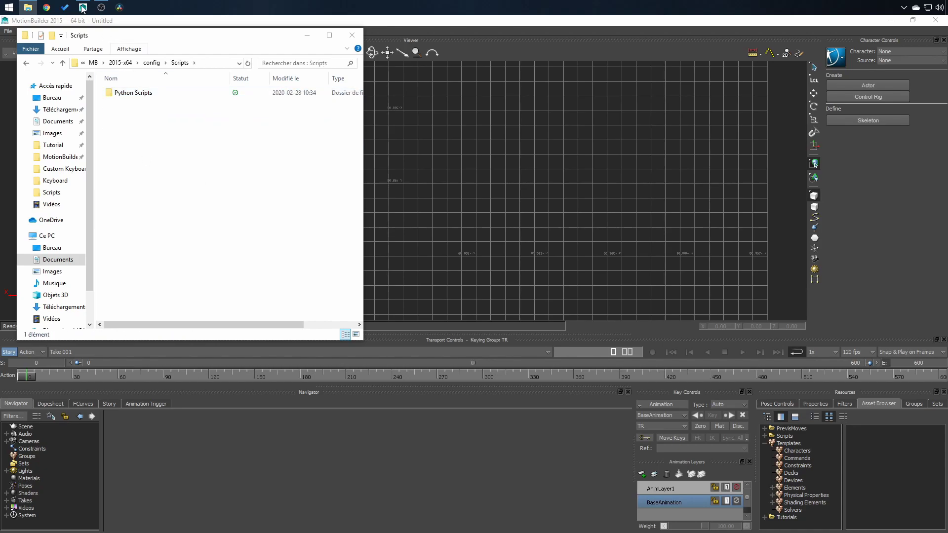
Step: In a second window, copy ActionScript from E:\Program Files\Autodesk\MotionBuilder 2015\bin\config\Scripts
{"action": "middle_click", "coordinate": [28, 7]}
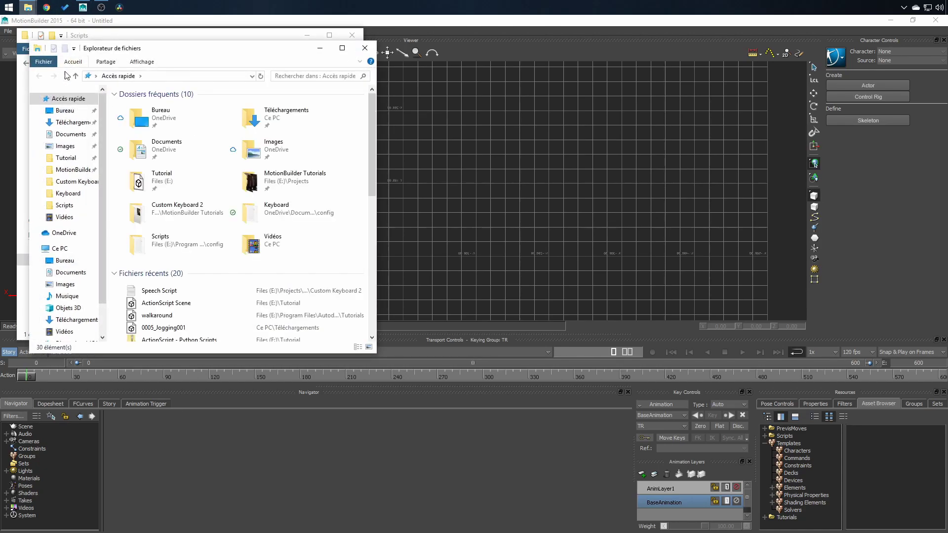
{"action": "scroll", "coordinate": [67, 218], "scroll_direction": "down", "scroll_amount": 2}
{"action": "left_click", "coordinate": [66, 312]}
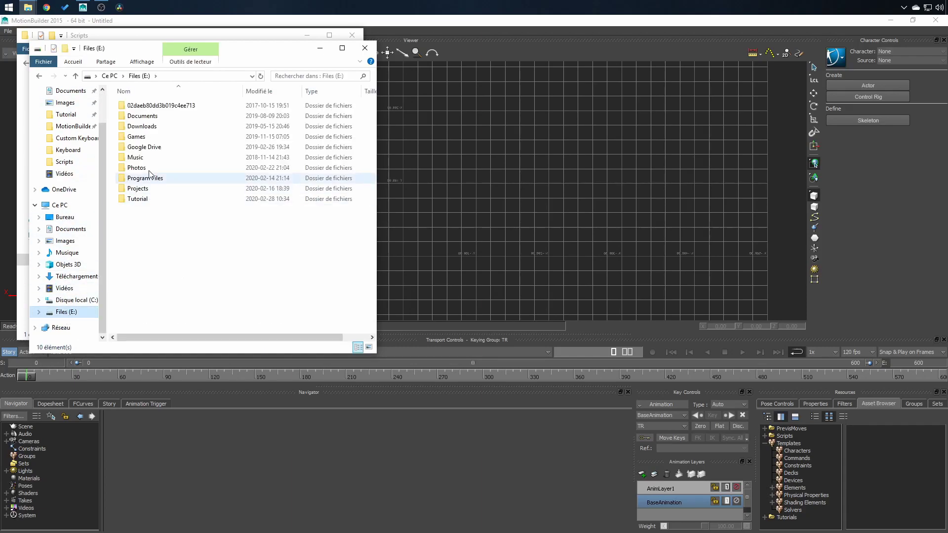
{"action": "double_click", "coordinate": [144, 178]}
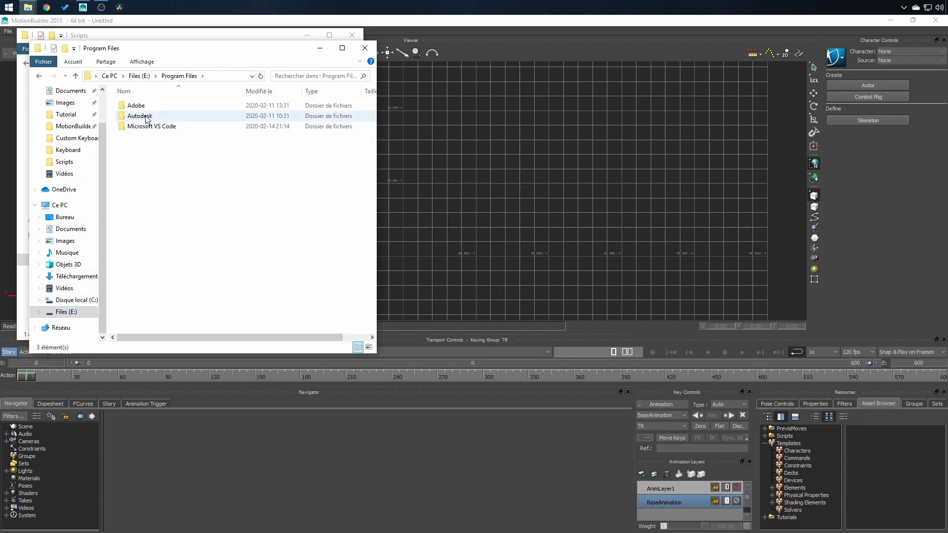
{"action": "double_click", "coordinate": [147, 117]}
{"action": "double_click", "coordinate": [148, 103]}
{"action": "double_click", "coordinate": [148, 106]}
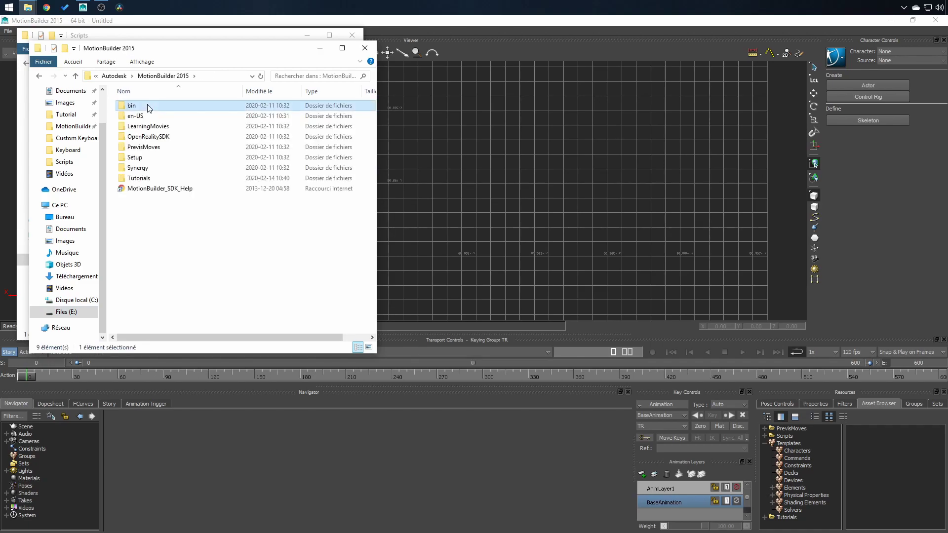
{"action": "double_click", "coordinate": [148, 106]}
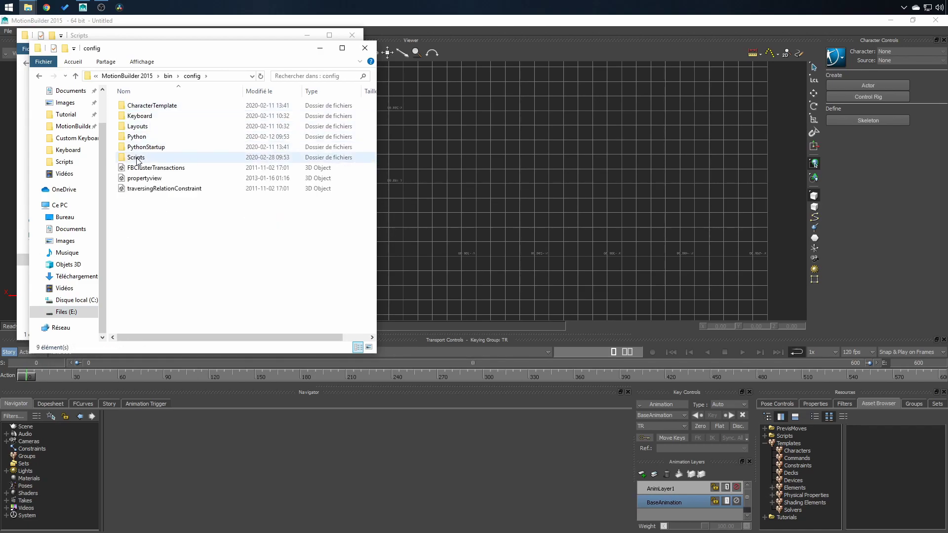
{"action": "double_click", "coordinate": [138, 158]}
{"action": "left_click", "coordinate": [143, 179]}
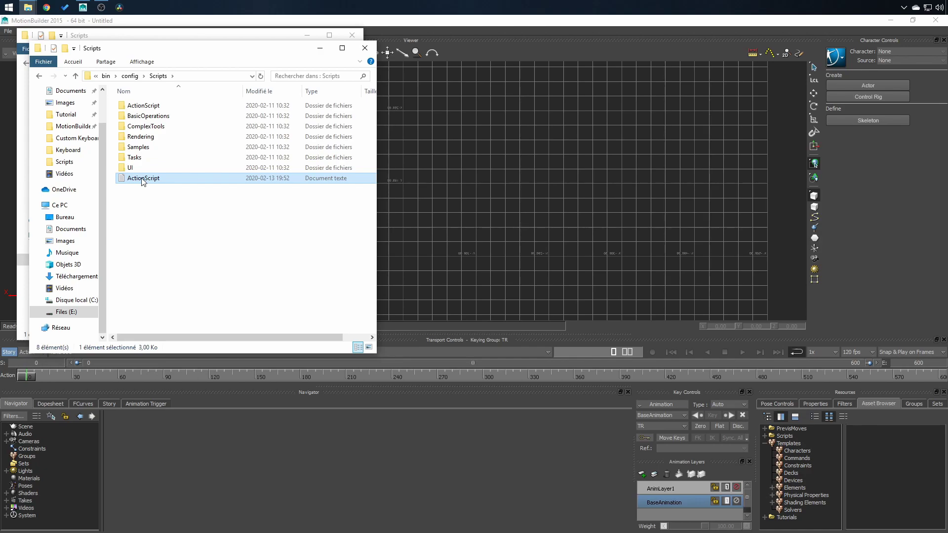
Step: Paste the ActionScript file into Documents\MB\2015-x64\config\Scripts
{"action": "left_click", "coordinate": [70, 91]}
{"action": "double_click", "coordinate": [134, 127]}
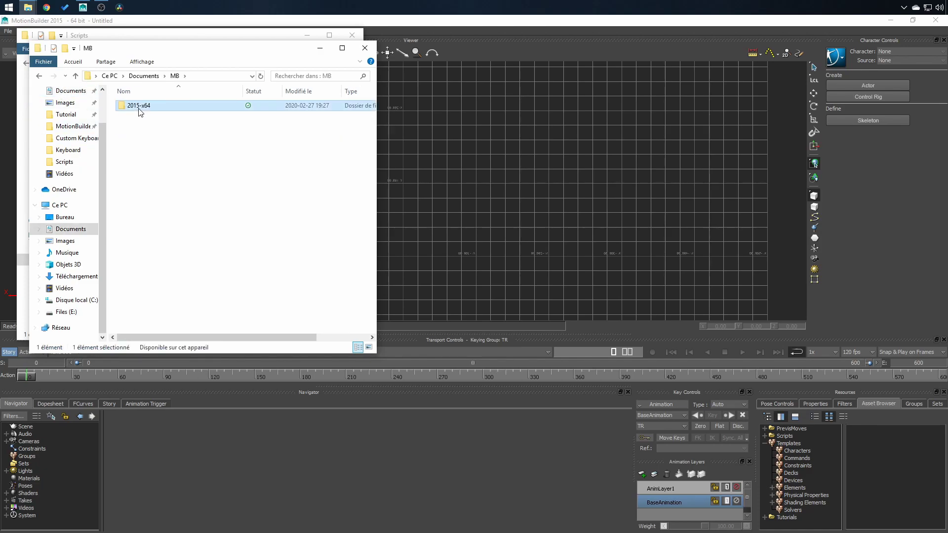
{"action": "double_click", "coordinate": [142, 107]}
{"action": "double_click", "coordinate": [142, 108]}
{"action": "double_click", "coordinate": [136, 157]}
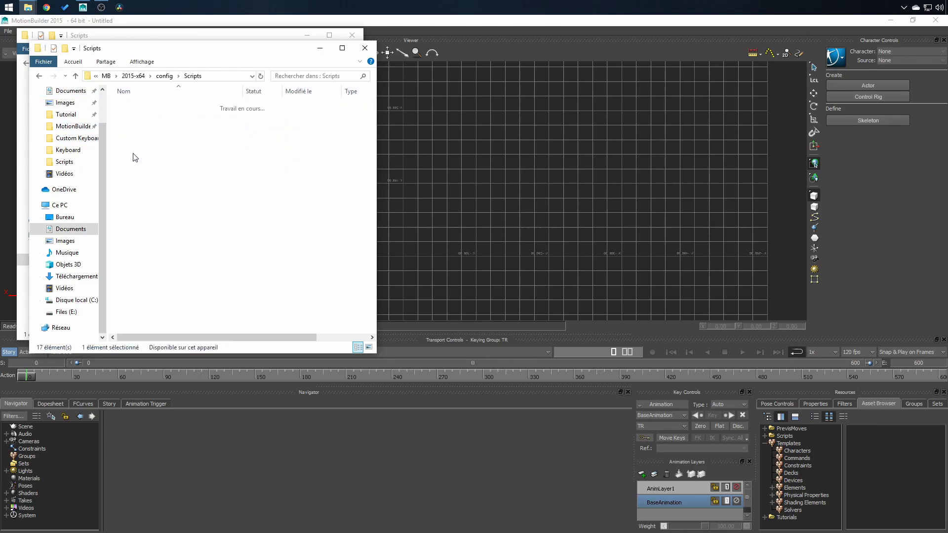
{"action": "key", "text": "ctrl+v"}
{"action": "left_click", "coordinate": [198, 193]}
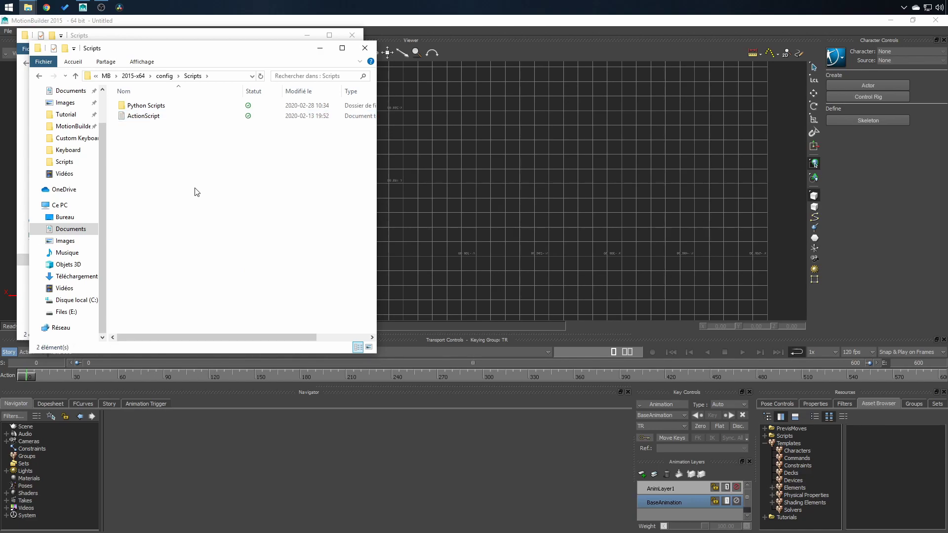
Step: Open the copied ActionScript file in Notepad and review its example script entries
{"action": "left_click", "coordinate": [148, 119]}
{"action": "double_click", "coordinate": [147, 117]}
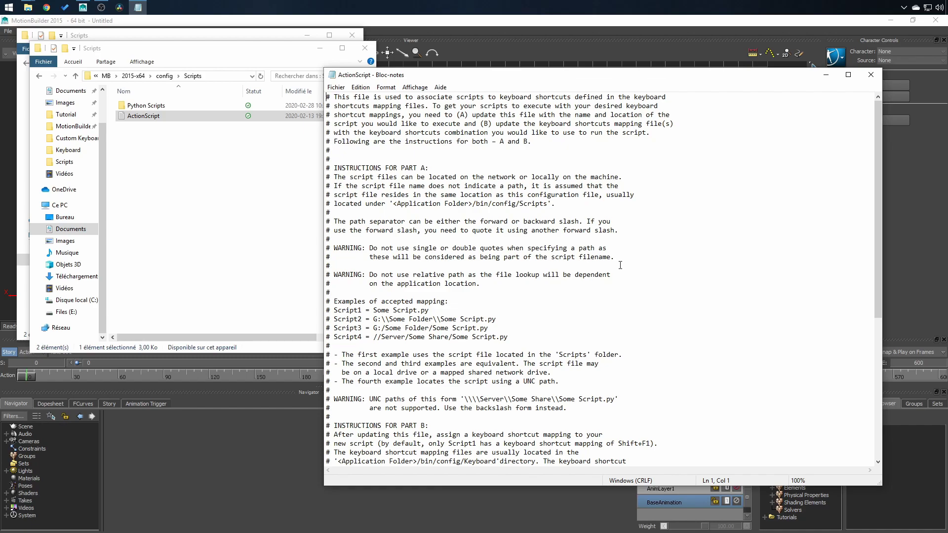
{"action": "left_click", "coordinate": [709, 191]}
{"action": "left_click_drag", "start_coordinate": [373, 310], "coordinate": [528, 321]}
{"action": "left_click", "coordinate": [530, 321]}
{"action": "scroll", "coordinate": [542, 318], "scroll_direction": "down", "scroll_amount": 9}
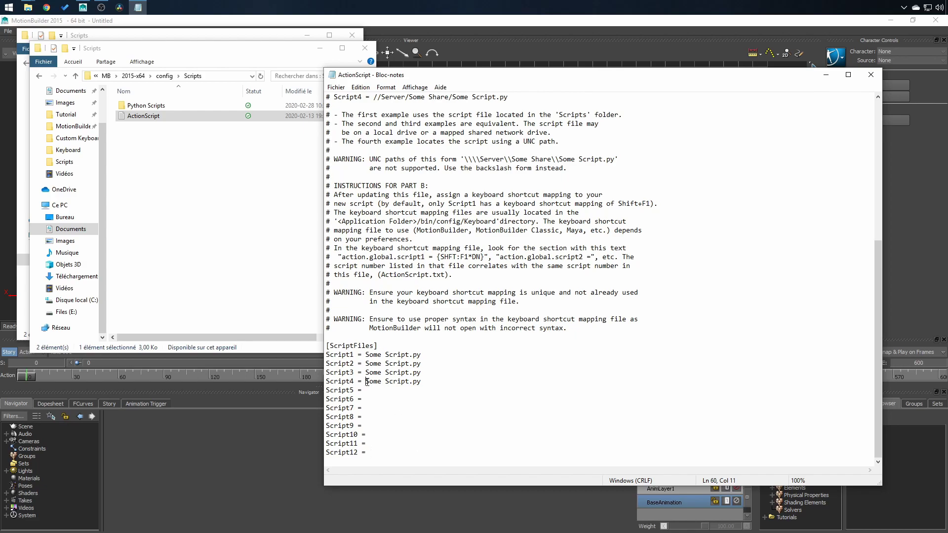
Step: Replace the Some Script.py placeholders with the five Python script paths for Script1–Script5, then save
{"action": "mouse_move", "coordinate": [365, 381]}
{"action": "left_mouse_down"}
{"action": "mouse_move", "coordinate": [421, 381]}
{"action": "mouse_move", "coordinate": [362, 372]}
{"action": "left_mouse_up"}
{"action": "key", "text": "Delete"}
{"action": "key", "text": "Delete"}
{"action": "left_click_drag", "start_coordinate": [422, 363], "coordinate": [365, 364]}
{"action": "key", "text": "Delete"}
{"action": "left_click_drag", "start_coordinate": [421, 354], "coordinate": [365, 355]}
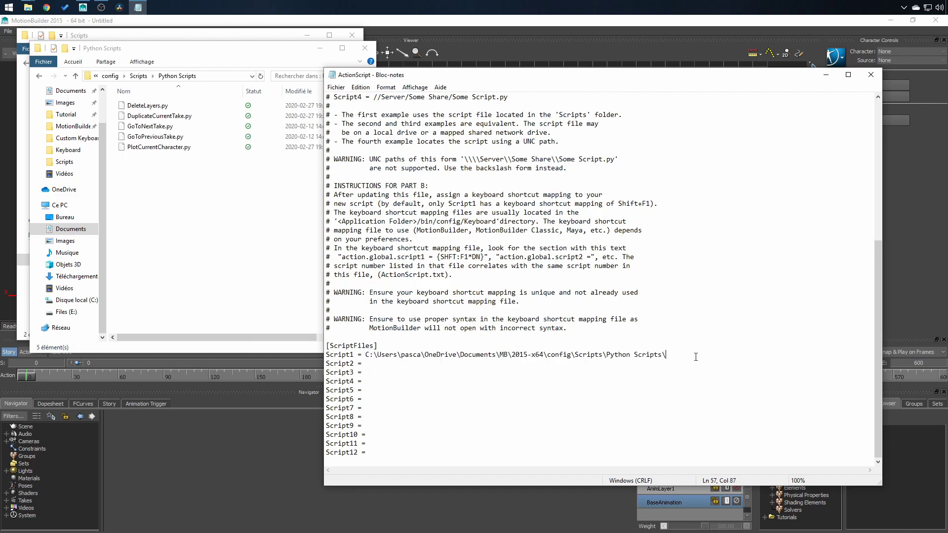
{"action": "type", "text": "C:/Users/pasca/OneDrive/Documents/MB/2015-x64/config/Scripts/Python Scripts/GoToNextTake.py"}
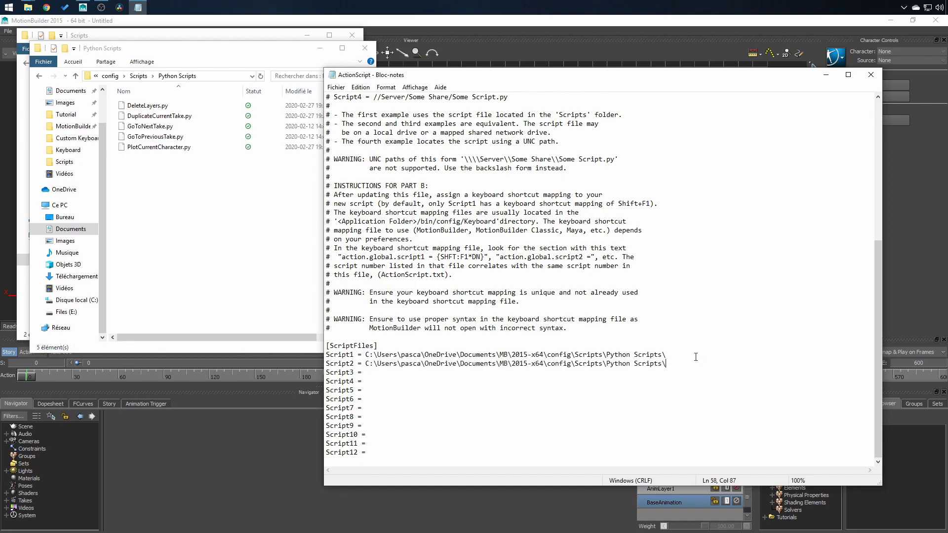
{"action": "left_click", "coordinate": [336, 87]}
{"action": "left_click", "coordinate": [365, 124]}
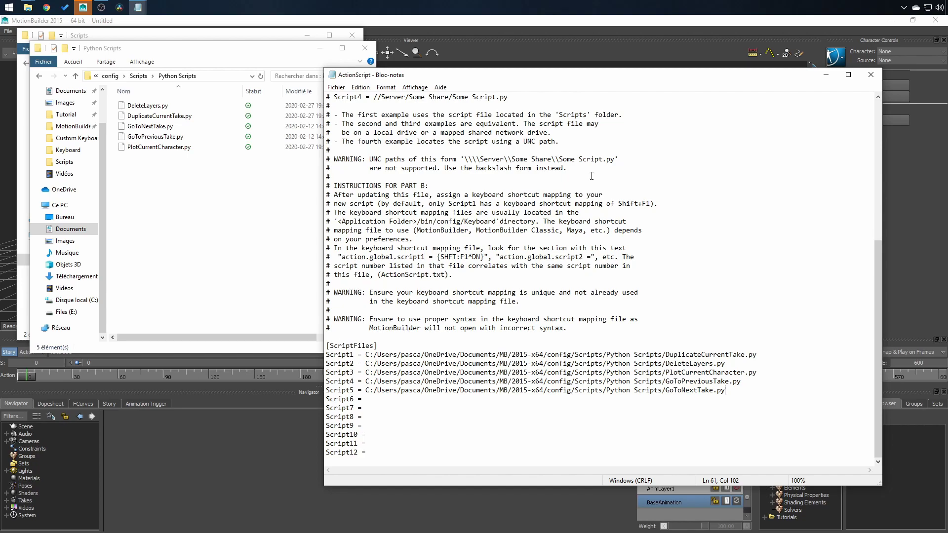
Step: Open ActionScript Scene.fbx in MotionBuilder, accepting the default open options
{"action": "left_click", "coordinate": [572, 25]}
{"action": "left_click", "coordinate": [338, 503]}
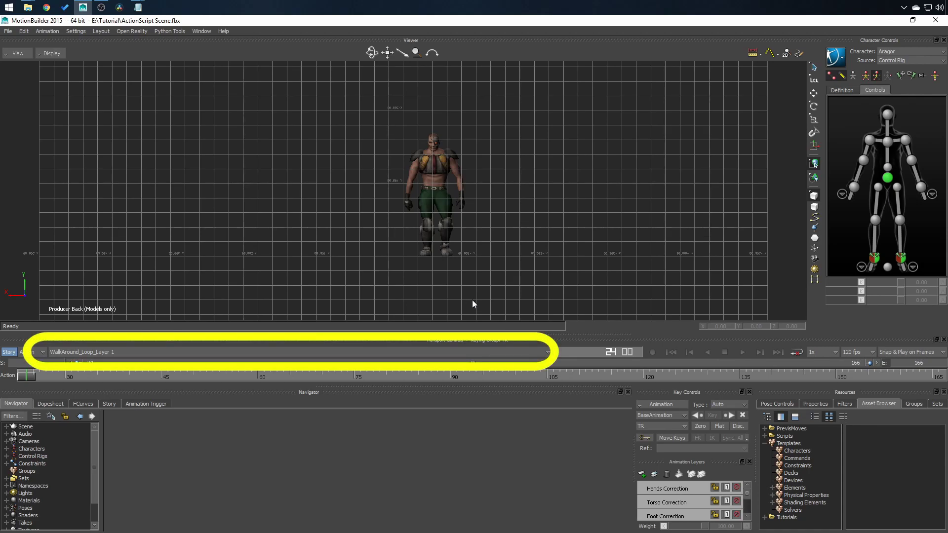
Step: Keep WalkAround_Loop_Layer 1 as the current take and jump to its last frame
{"action": "left_click", "coordinate": [182, 355]}
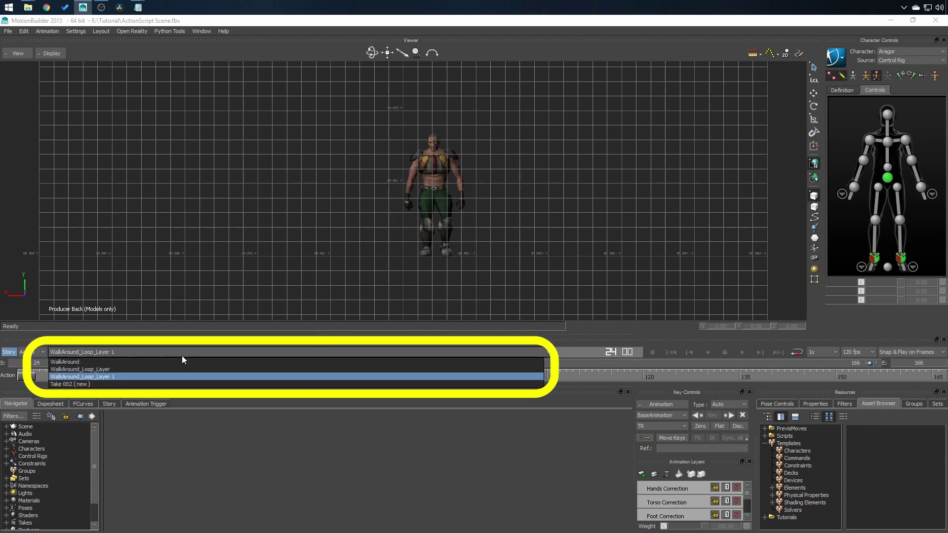
{"action": "left_click", "coordinate": [99, 376]}
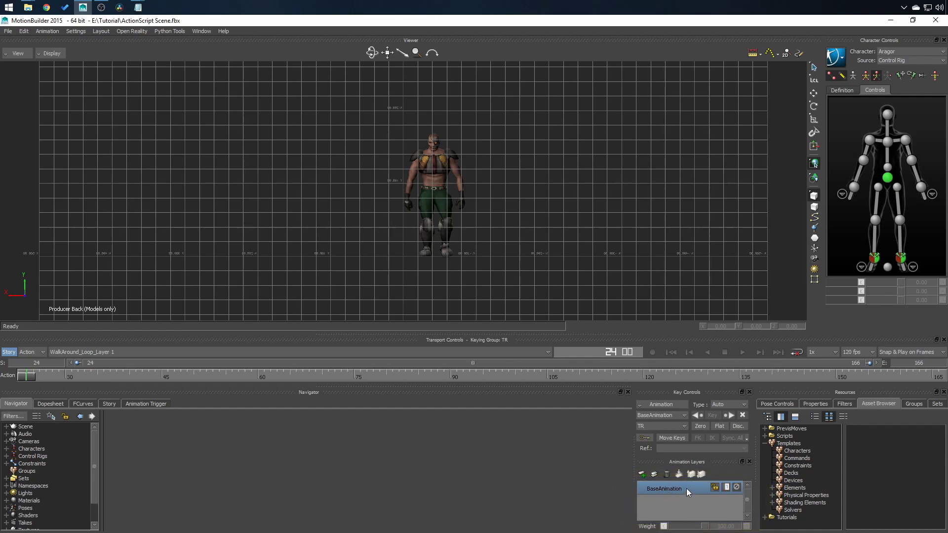
{"action": "key", "text": "End"}
Step: Open MotionBuilder.txt from the Keyboard folder and select the SHFT modifier on the action.global.script1 line
{"action": "mouse_move", "coordinate": [28, 6]}
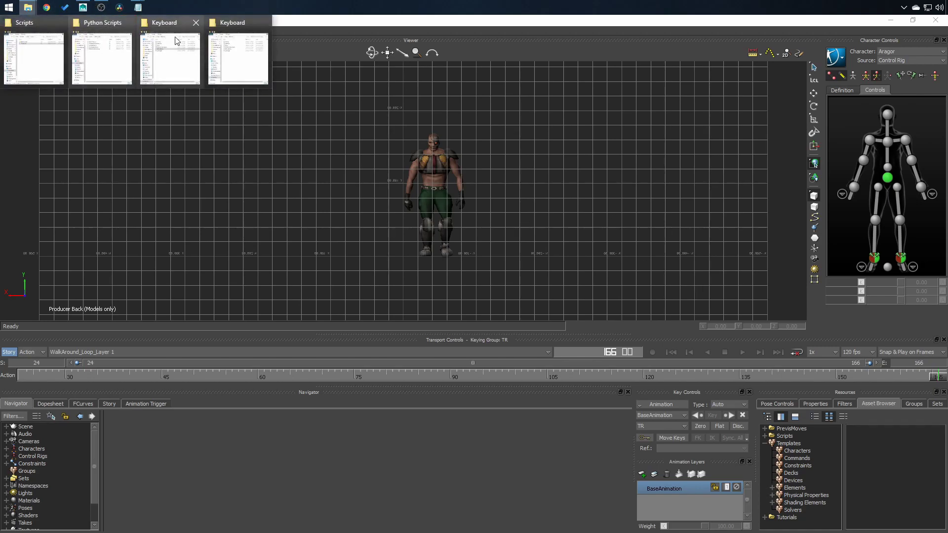
{"action": "left_click", "coordinate": [243, 51]}
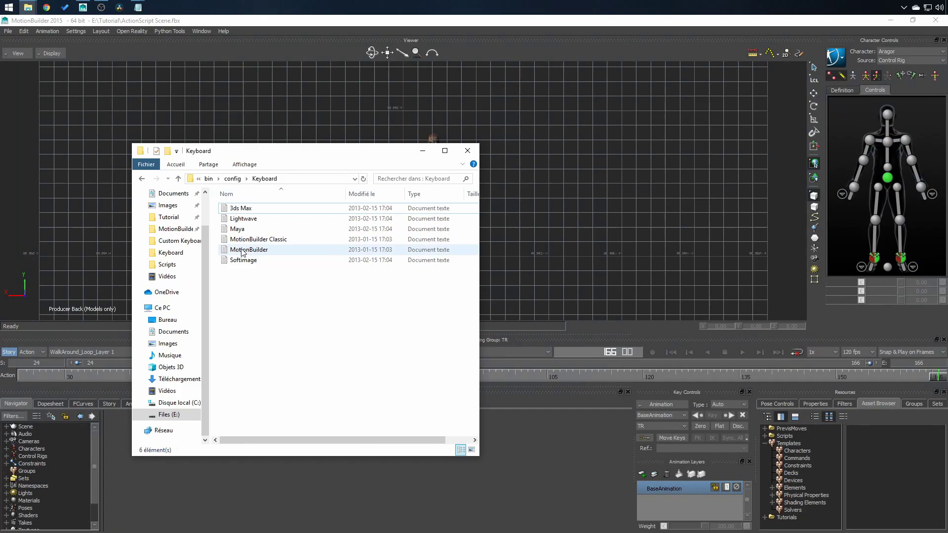
{"action": "double_click", "coordinate": [260, 250]}
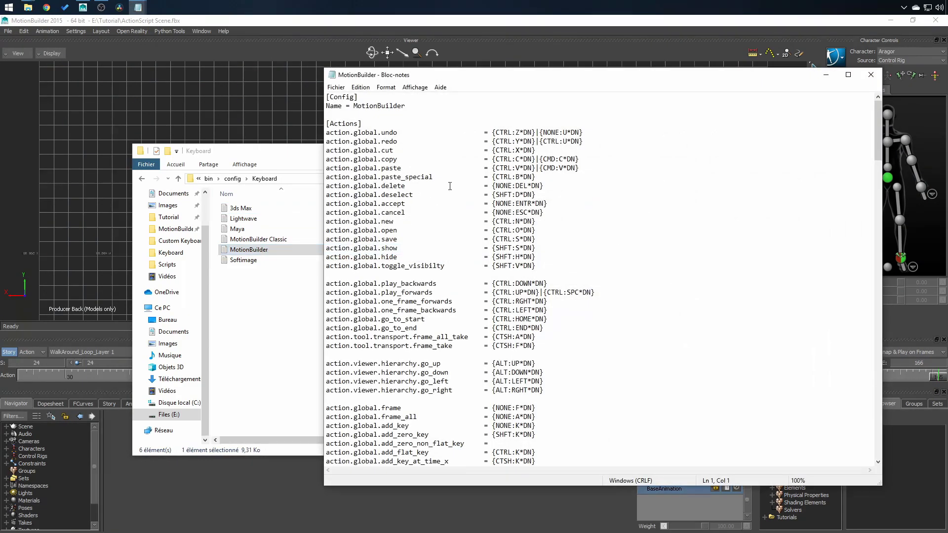
{"action": "left_click_drag", "start_coordinate": [882, 128], "coordinate": [877, 370]}
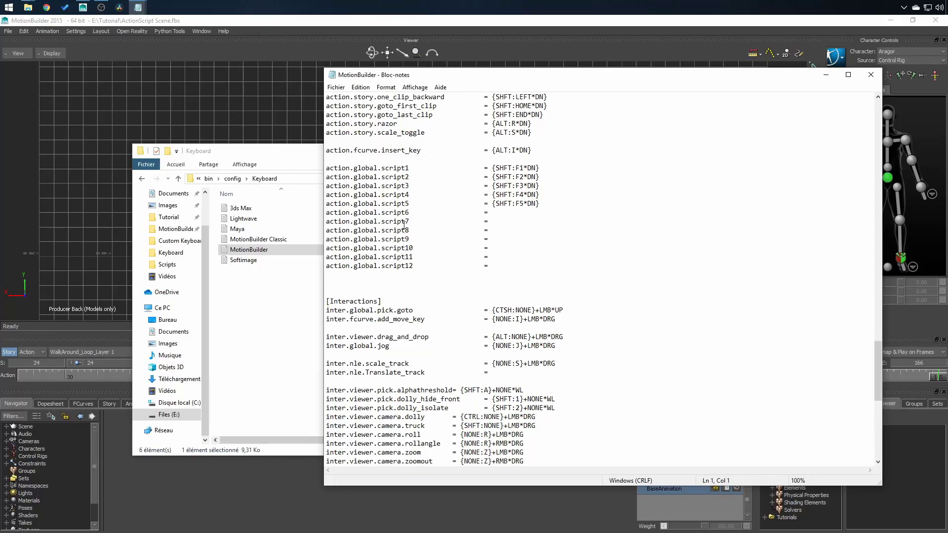
{"action": "left_click_drag", "start_coordinate": [404, 266], "coordinate": [426, 267]}
{"action": "left_click", "coordinate": [540, 276]}
{"action": "mouse_move", "coordinate": [492, 168]}
{"action": "left_mouse_down"}
{"action": "mouse_move", "coordinate": [549, 168]}
{"action": "mouse_move", "coordinate": [495, 168]}
{"action": "left_mouse_up"}
{"action": "left_click", "coordinate": [550, 168]}
Step: Change the script1–script5 bindings from SHFT:F1–F5 to ALT:Q, ALT:W, ALT:E, ALT:A and ALT:S
{"action": "type", "text": "ALT"}
{"action": "double_click", "coordinate": [516, 168]}
{"action": "type", "text": "Q"}
{"action": "left_click_drag", "start_coordinate": [494, 168], "coordinate": [526, 204]}
{"action": "key", "text": "ctrl+c"}
{"action": "key", "text": "ctrl+v"}
{"action": "key", "text": "ctrl+v"}
{"action": "type", "text": "EALT:A"}
{"action": "left_click", "coordinate": [511, 177]}
{"action": "type", "text": "WALT:S"}
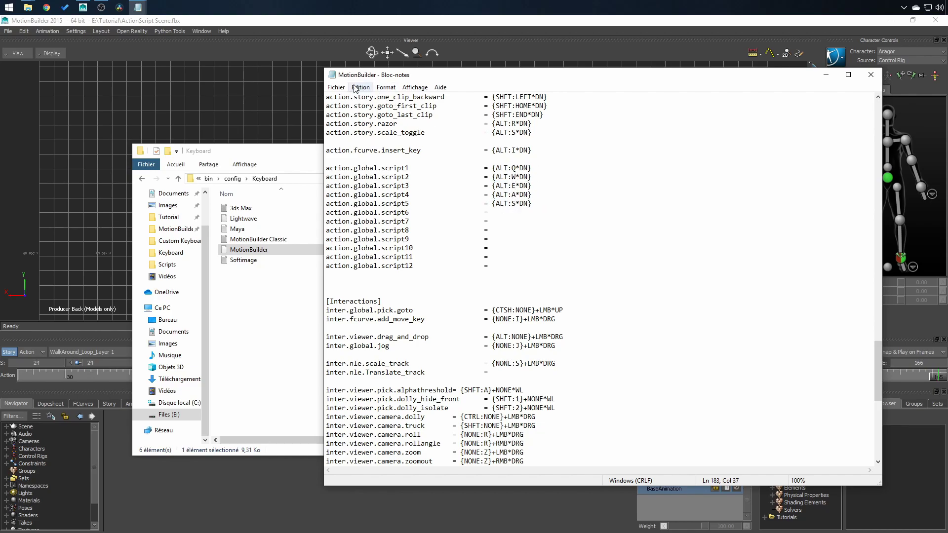
Step: Save As over the existing custom keyboard file in Documents\MB\2015-x64\config\Keyboard
{"action": "left_click", "coordinate": [336, 87]}
{"action": "left_click", "coordinate": [353, 131]}
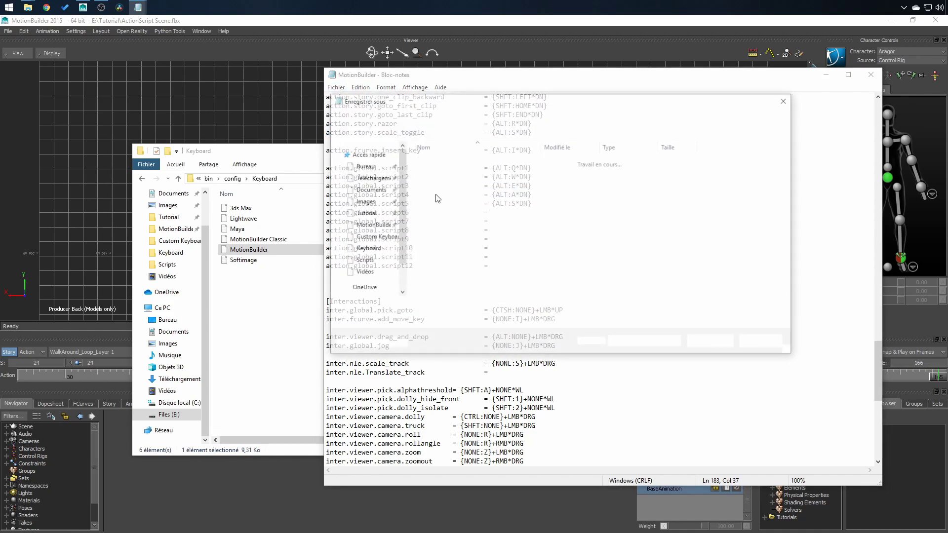
{"action": "left_click", "coordinate": [454, 266]}
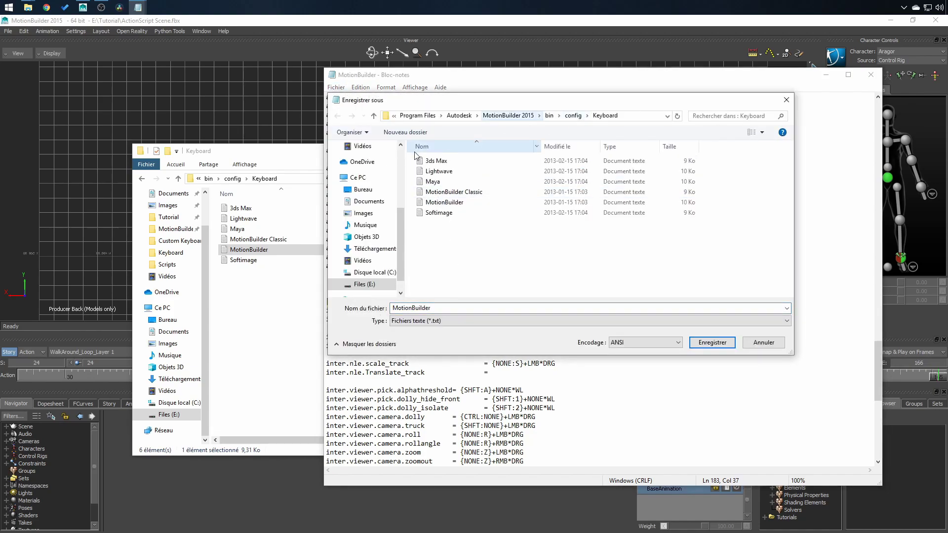
{"action": "left_click", "coordinate": [368, 200]}
{"action": "double_click", "coordinate": [432, 182]}
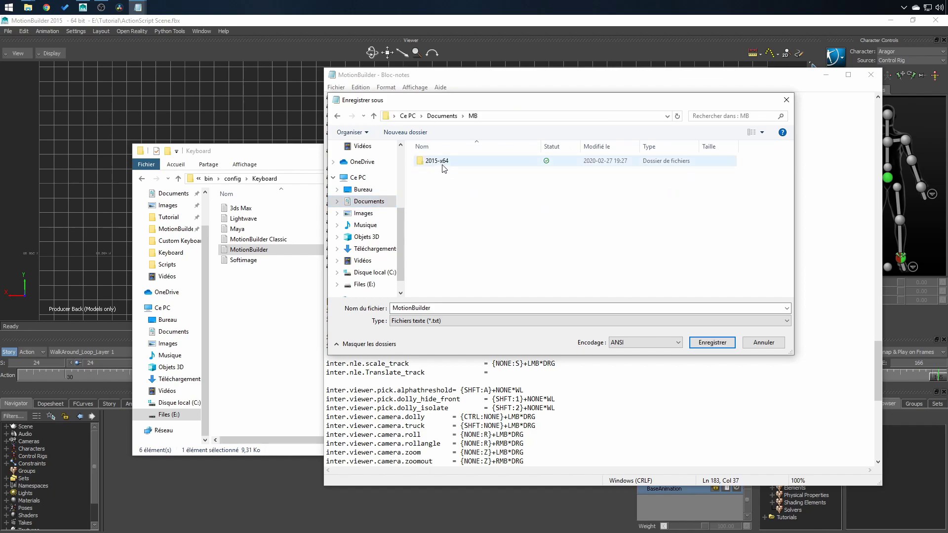
{"action": "double_click", "coordinate": [442, 163]}
{"action": "double_click", "coordinate": [446, 165]}
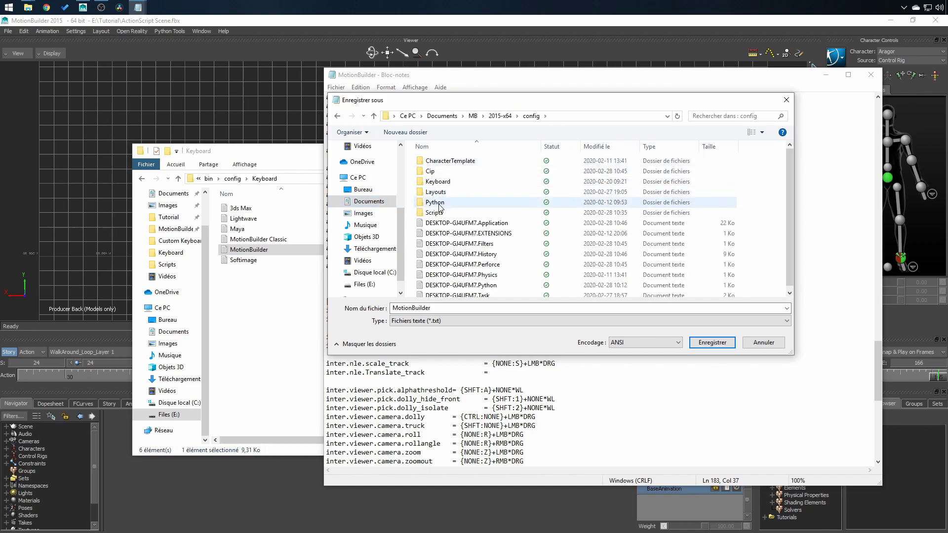
{"action": "left_click", "coordinate": [441, 183]}
{"action": "double_click", "coordinate": [441, 183]}
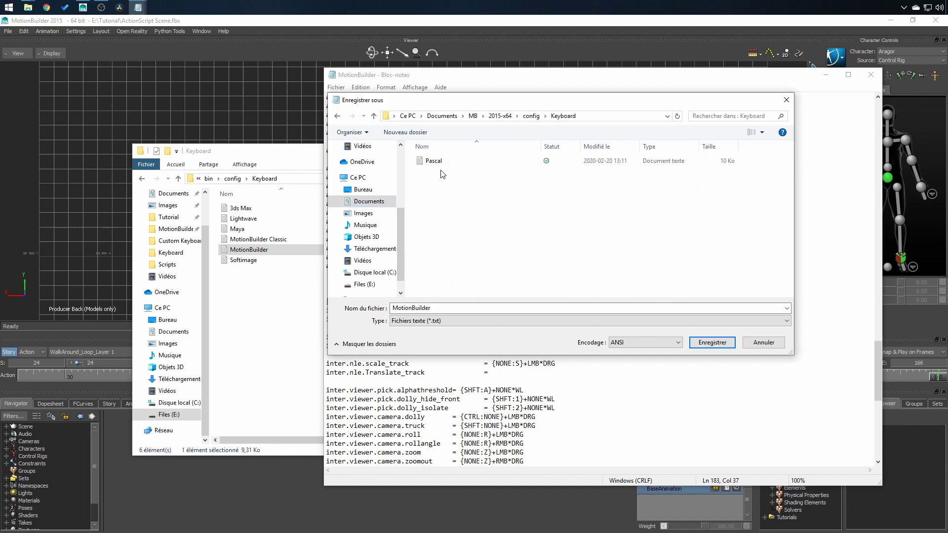
{"action": "left_click", "coordinate": [443, 165]}
{"action": "double_click", "coordinate": [442, 164]}
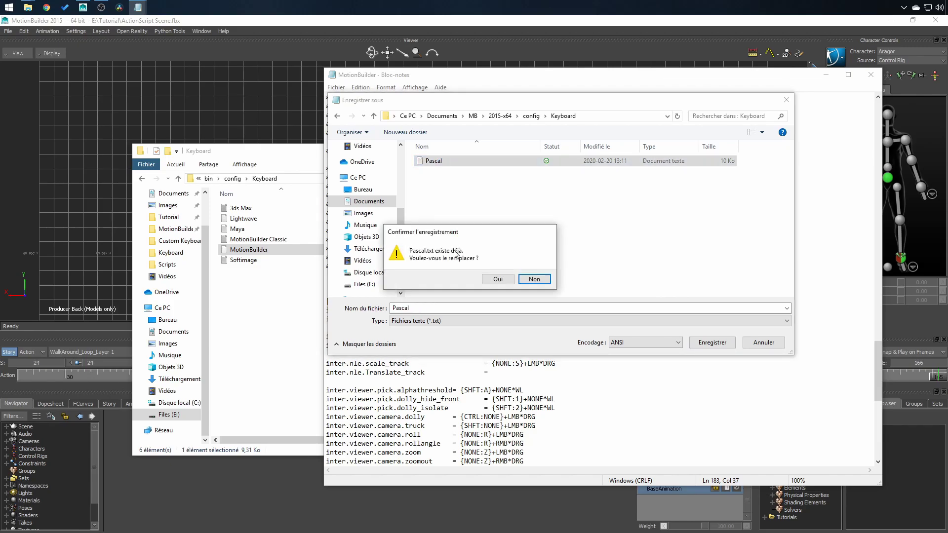
{"action": "left_click", "coordinate": [499, 277]}
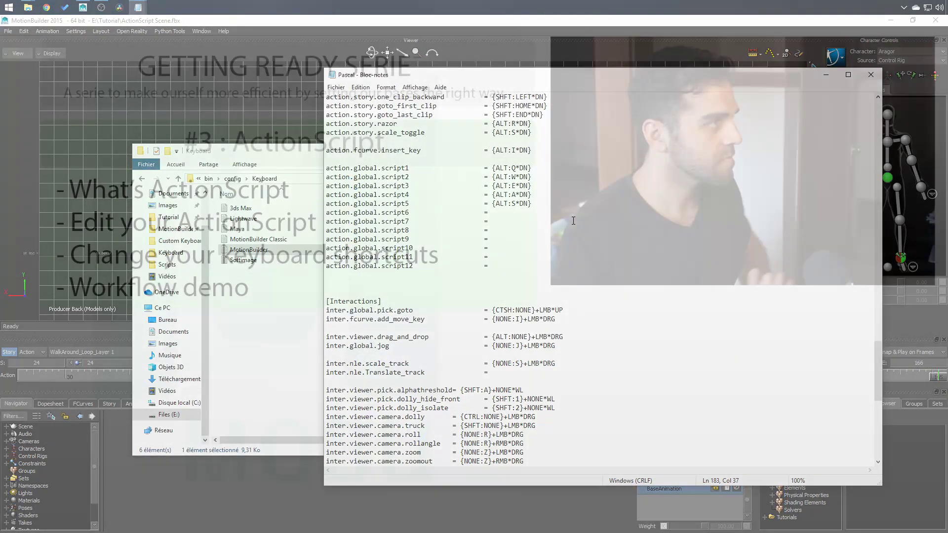